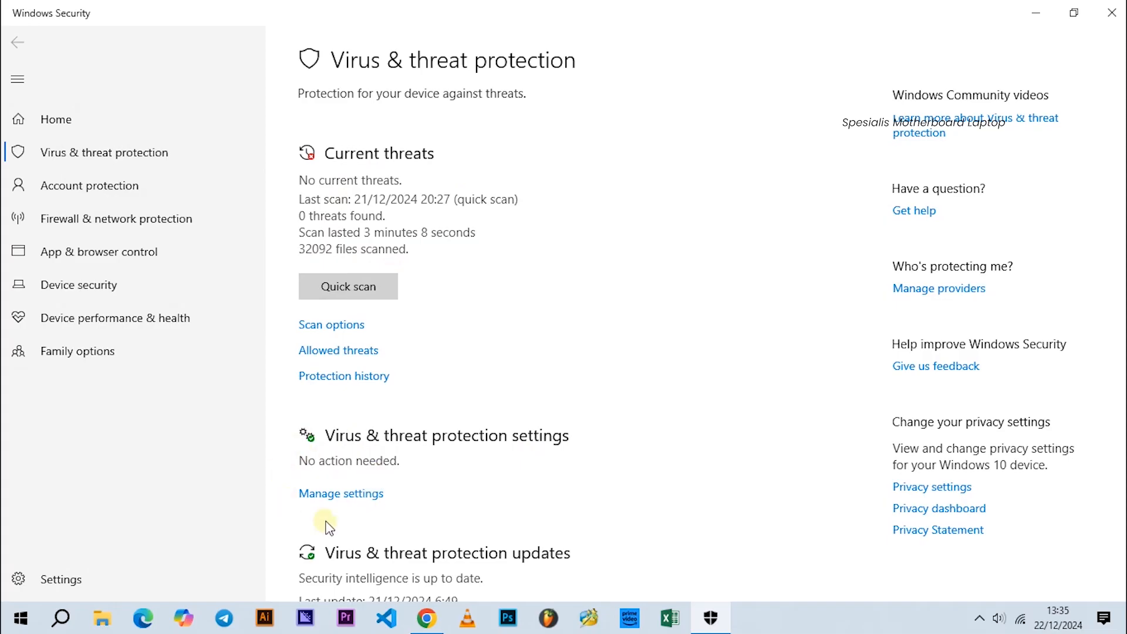
Step: Open the virus and threat protection settings, turn off Real-time protection and Cloud-delivered protection, and dismiss the cloud warning
{"action": "left_click", "coordinate": [321, 498]}
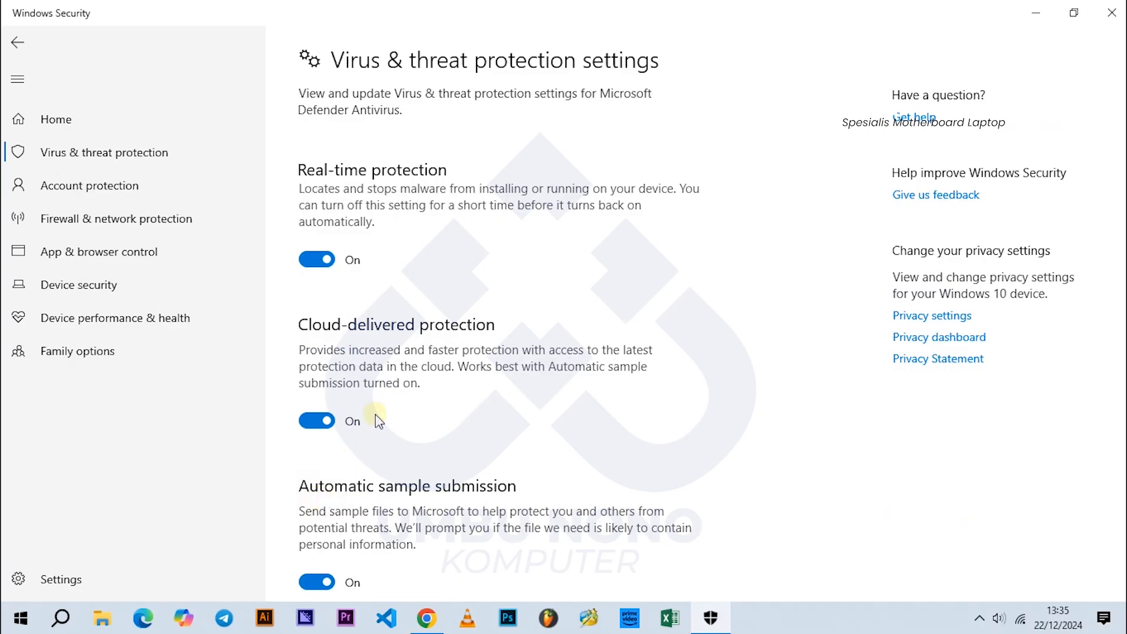
{"action": "scroll", "coordinate": [337, 517], "scroll_direction": "down", "scroll_amount": 3}
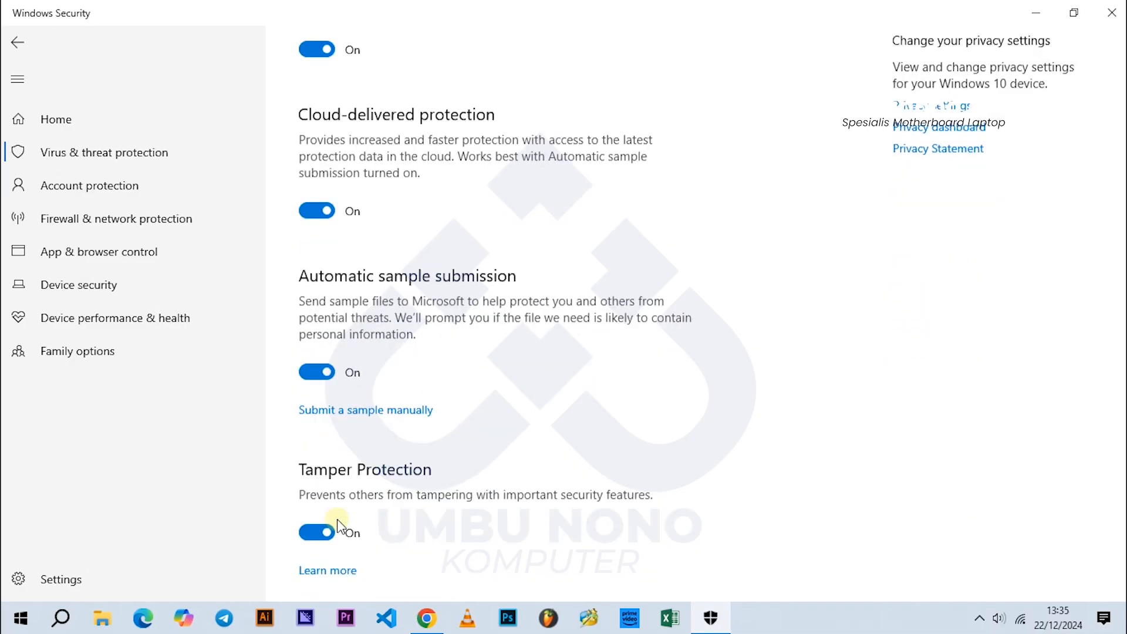
{"action": "scroll", "coordinate": [335, 479], "scroll_direction": "up", "scroll_amount": 4}
{"action": "left_click", "coordinate": [327, 262]}
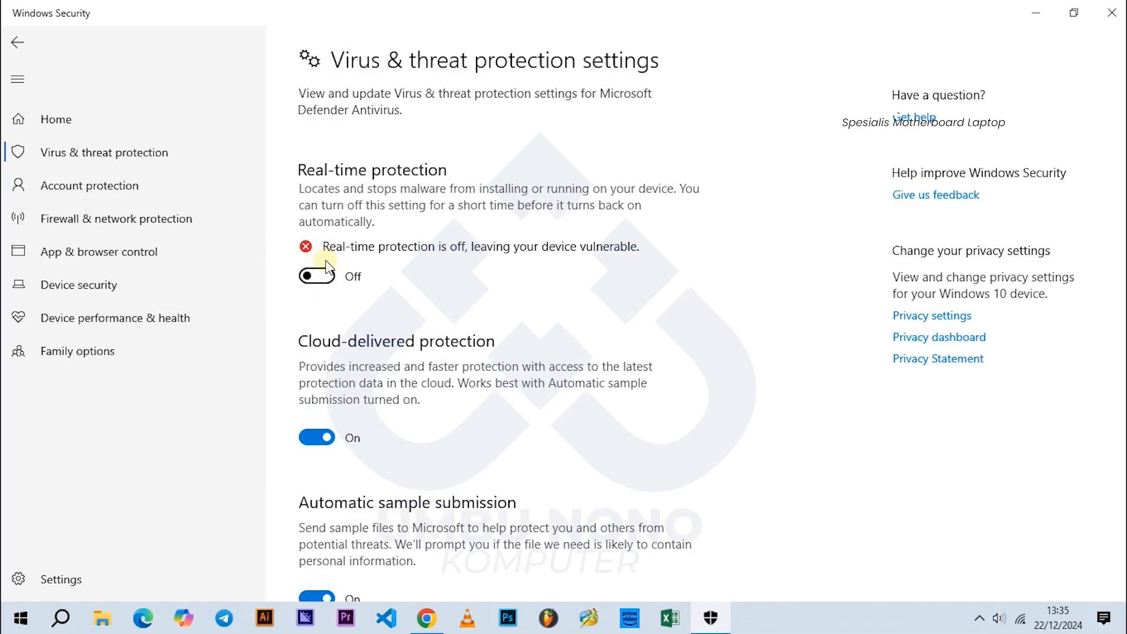
{"action": "left_click", "coordinate": [324, 439]}
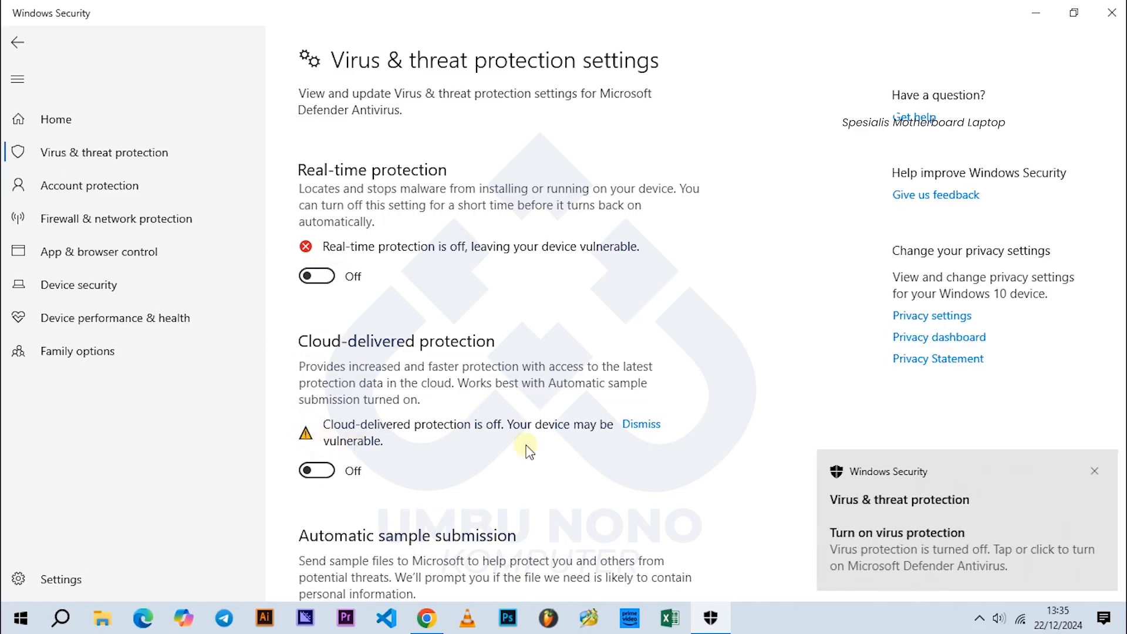
{"action": "left_click", "coordinate": [641, 421]}
Step: Turn off Automatic sample submission and Tamper Protection, dismiss their warnings, and close Windows Security
{"action": "scroll", "coordinate": [464, 434], "scroll_direction": "down", "scroll_amount": 5}
{"action": "left_click", "coordinate": [316, 345]}
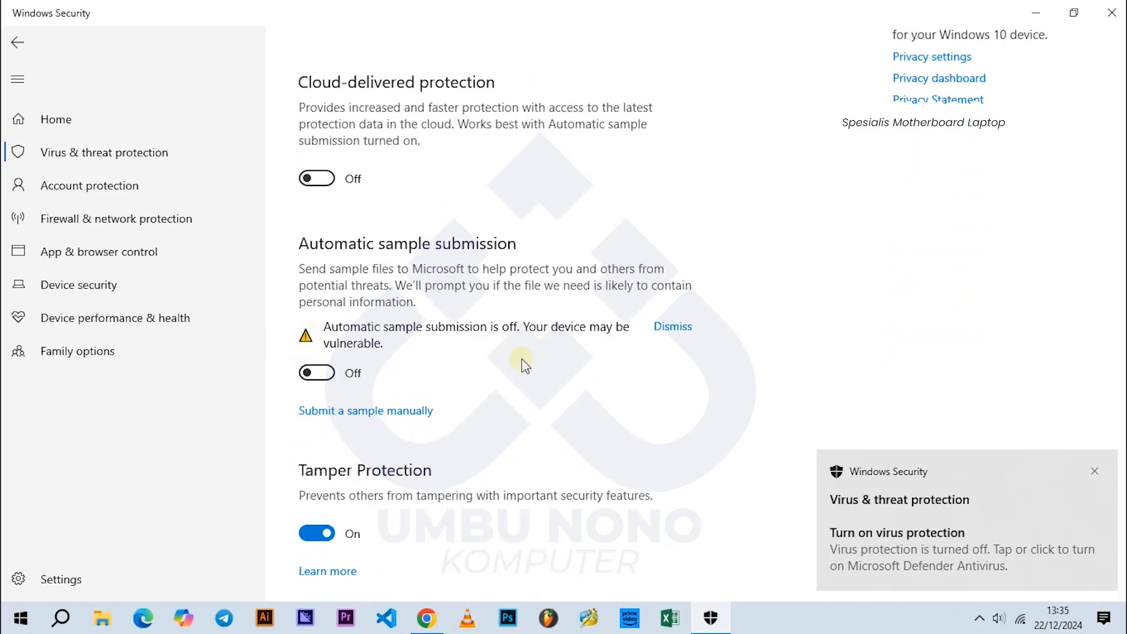
{"action": "left_click", "coordinate": [661, 332]}
{"action": "left_click", "coordinate": [319, 500]}
{"action": "left_click", "coordinate": [656, 487]}
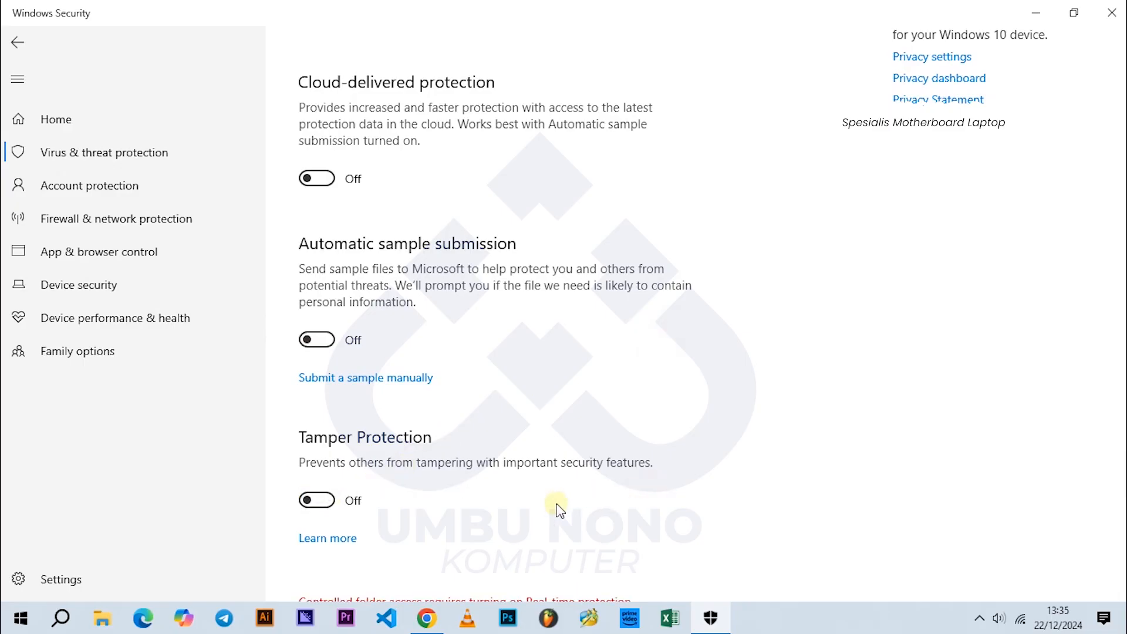
{"action": "scroll", "coordinate": [561, 499], "scroll_direction": "up", "scroll_amount": 5}
{"action": "scroll", "coordinate": [566, 492], "scroll_direction": "down", "scroll_amount": 3}
{"action": "scroll", "coordinate": [546, 495], "scroll_direction": "up", "scroll_amount": 3}
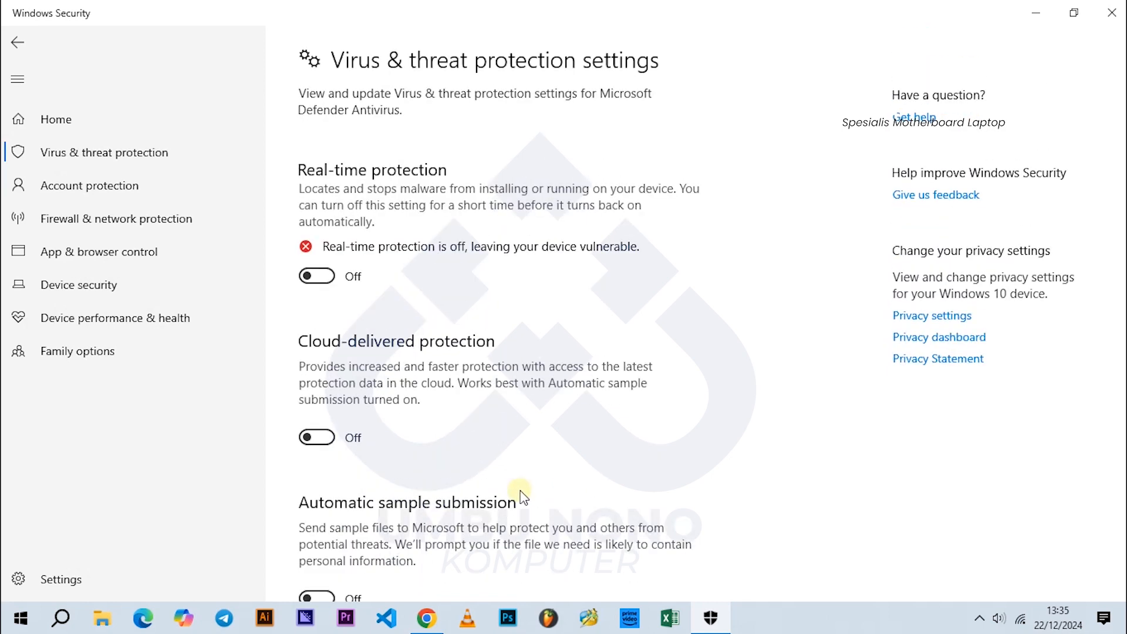
{"action": "left_click", "coordinate": [1112, 13]}
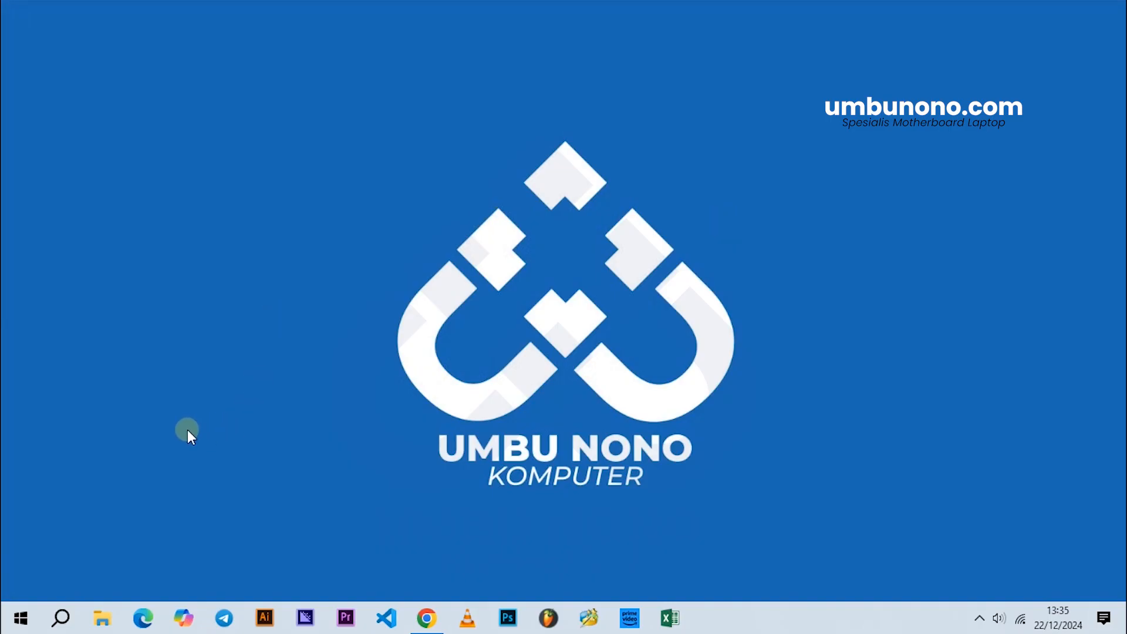
Step: Switch to File Explorer and open the APP_RUFUS folder in APLIKASI > WINDOWS on the UNK (E:) drive
{"action": "left_click", "coordinate": [104, 624]}
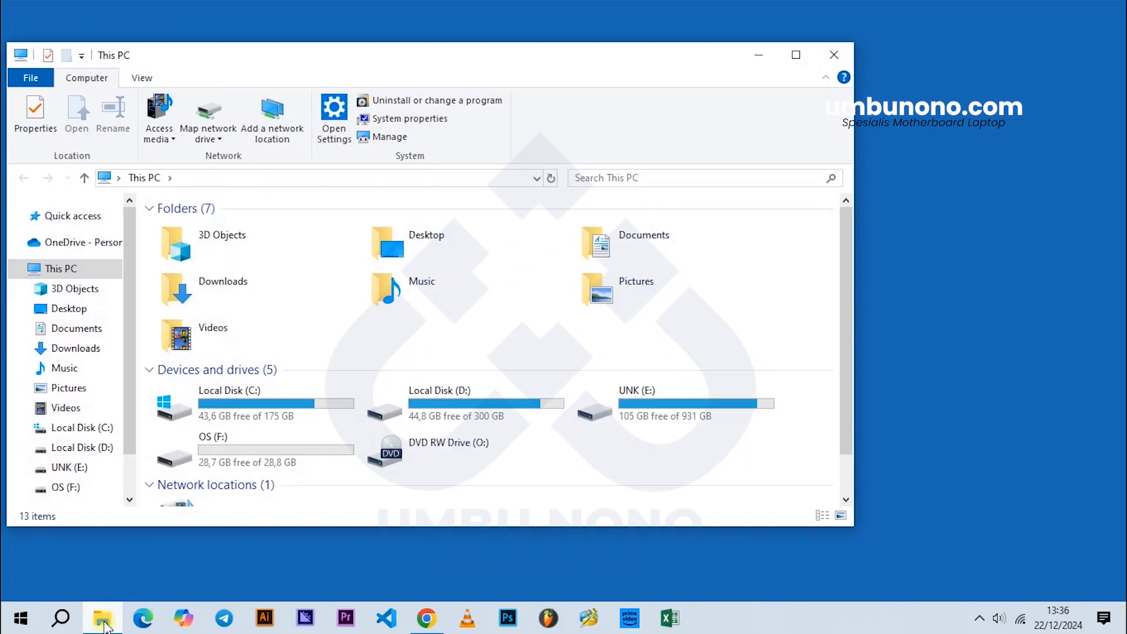
{"action": "left_click", "coordinate": [799, 56]}
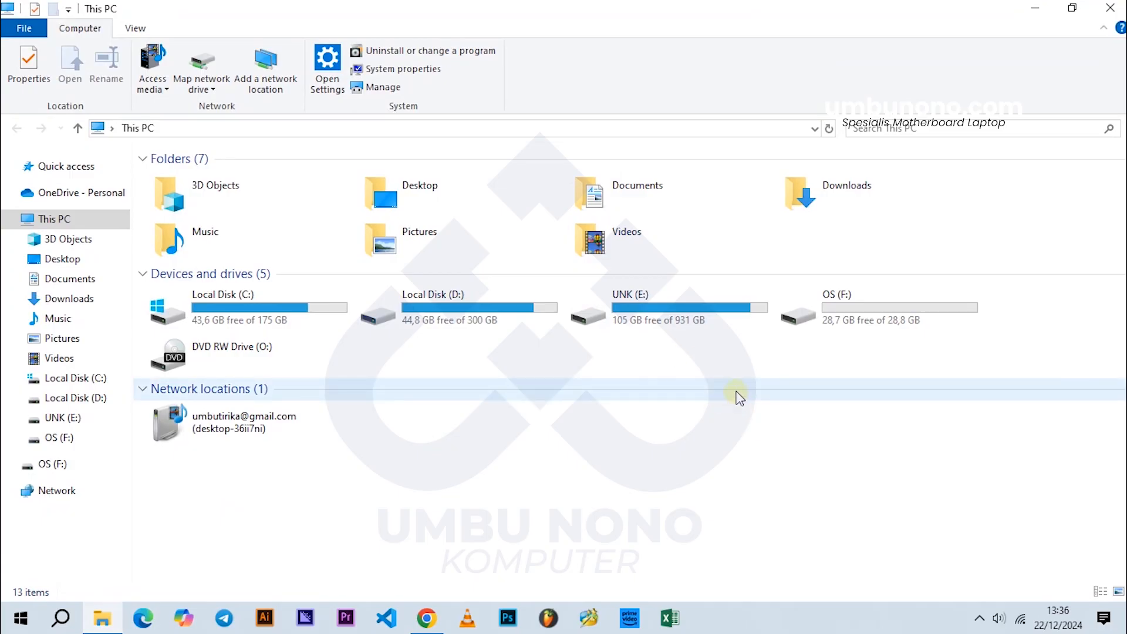
{"action": "double_click", "coordinate": [712, 321]}
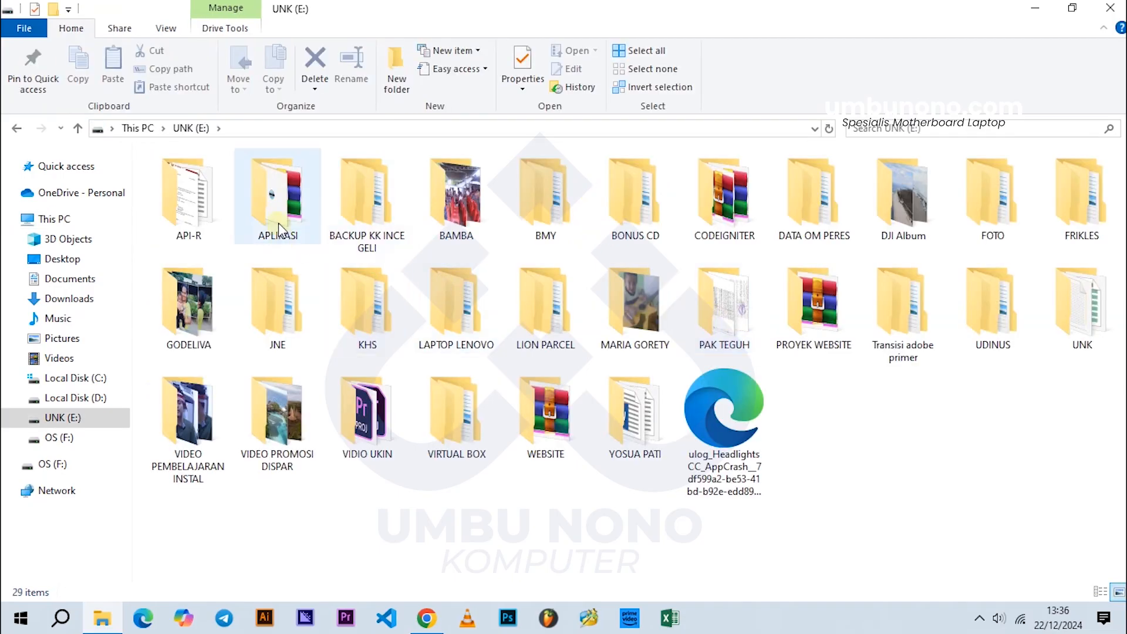
{"action": "double_click", "coordinate": [278, 199]}
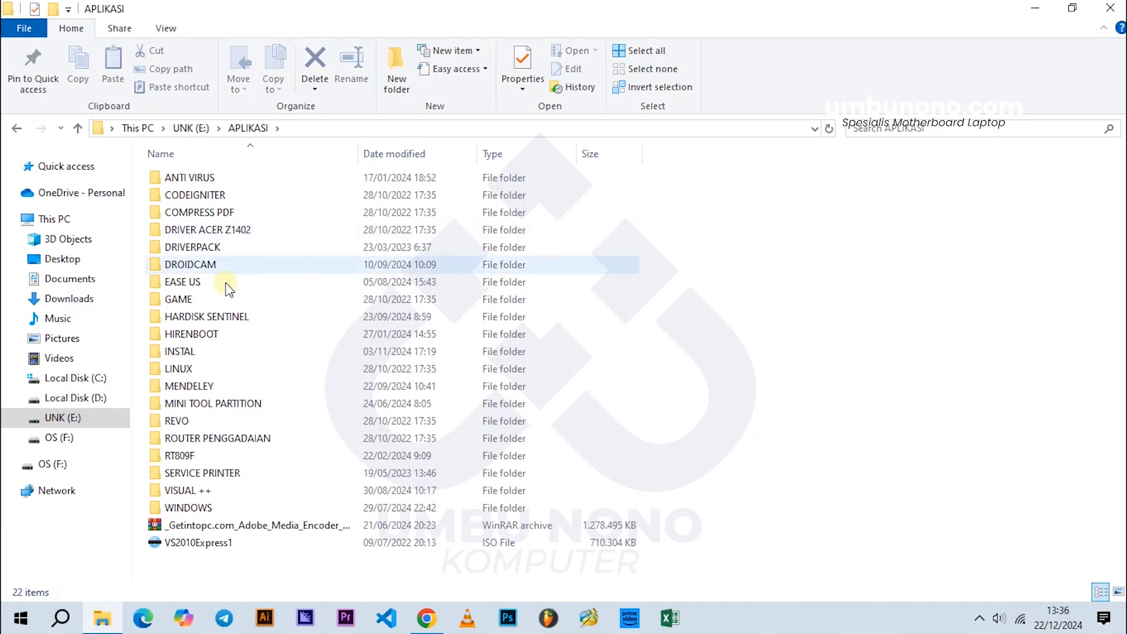
{"action": "double_click", "coordinate": [189, 507]}
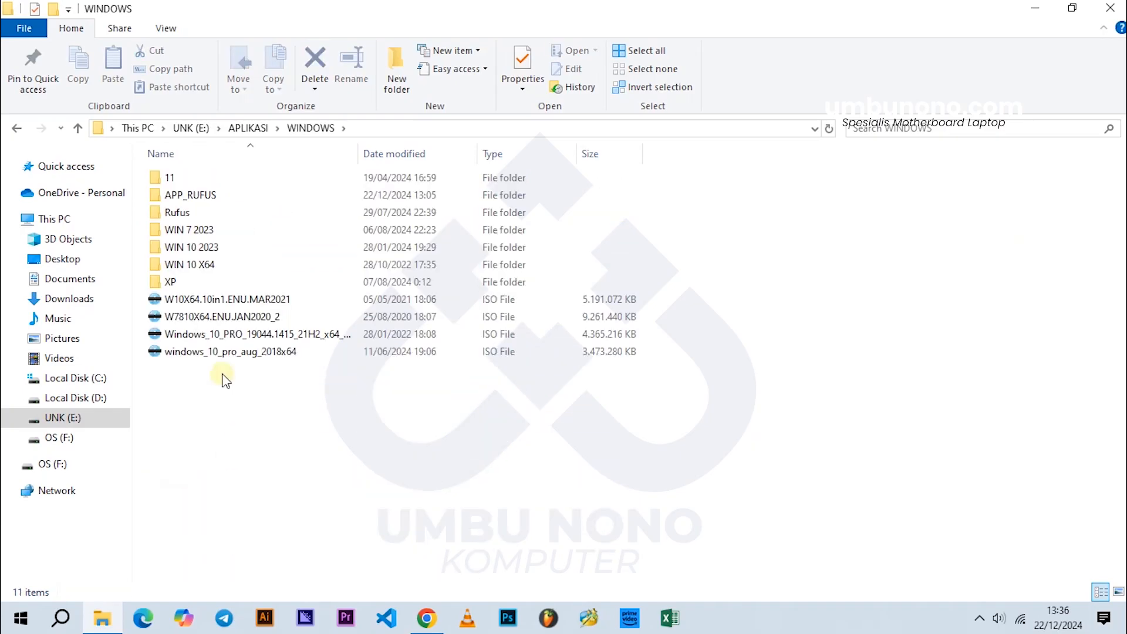
{"action": "double_click", "coordinate": [197, 199]}
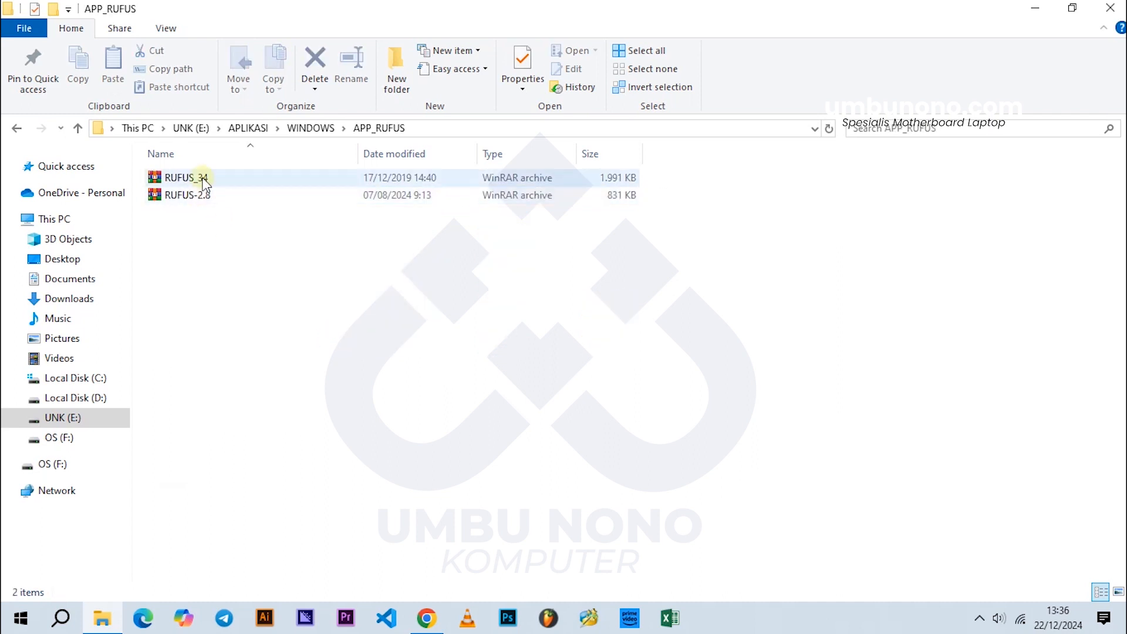
Step: Extract the RUFUS_34 archive into the current APP_RUFUS folder
{"action": "left_click", "coordinate": [202, 177]}
{"action": "mouse_move", "coordinate": [198, 184]}
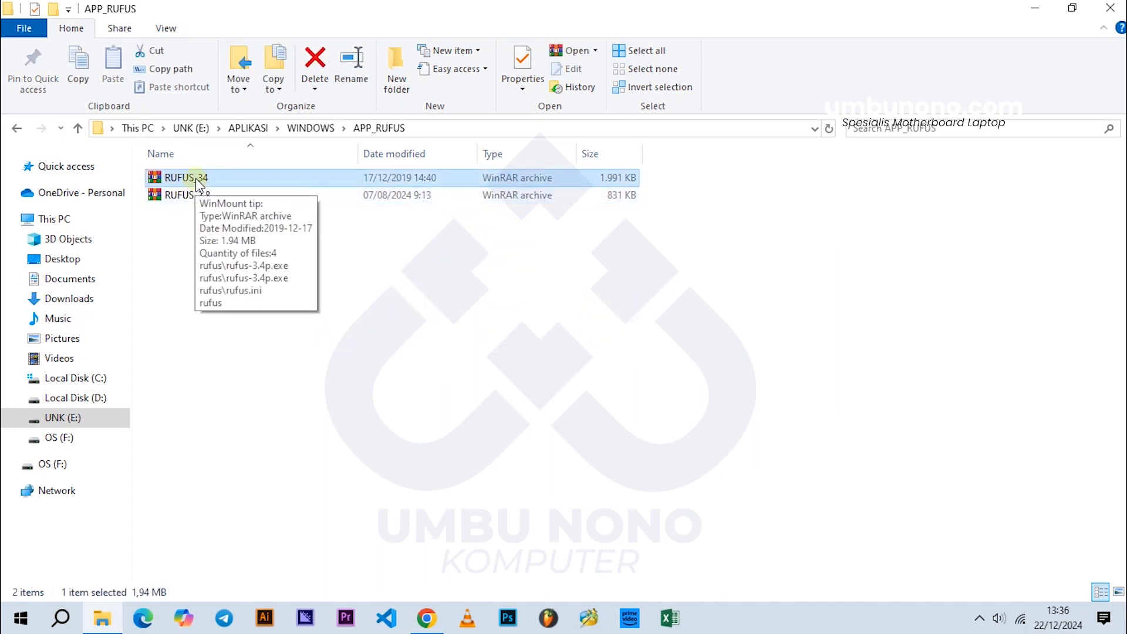
{"action": "right_click", "coordinate": [185, 183]}
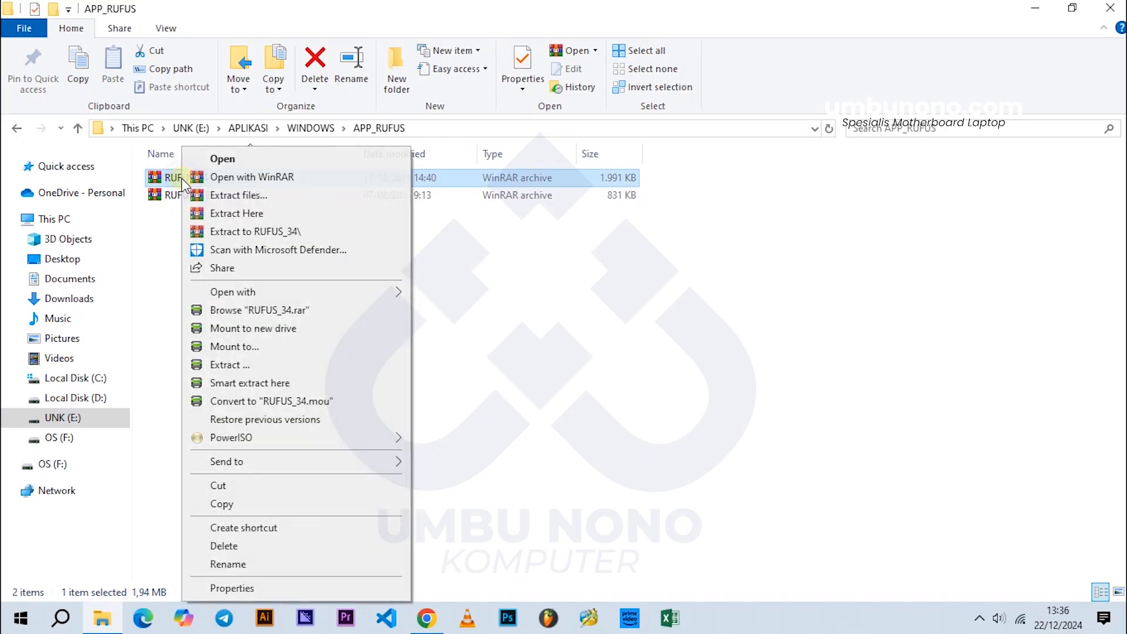
{"action": "left_click", "coordinate": [256, 214]}
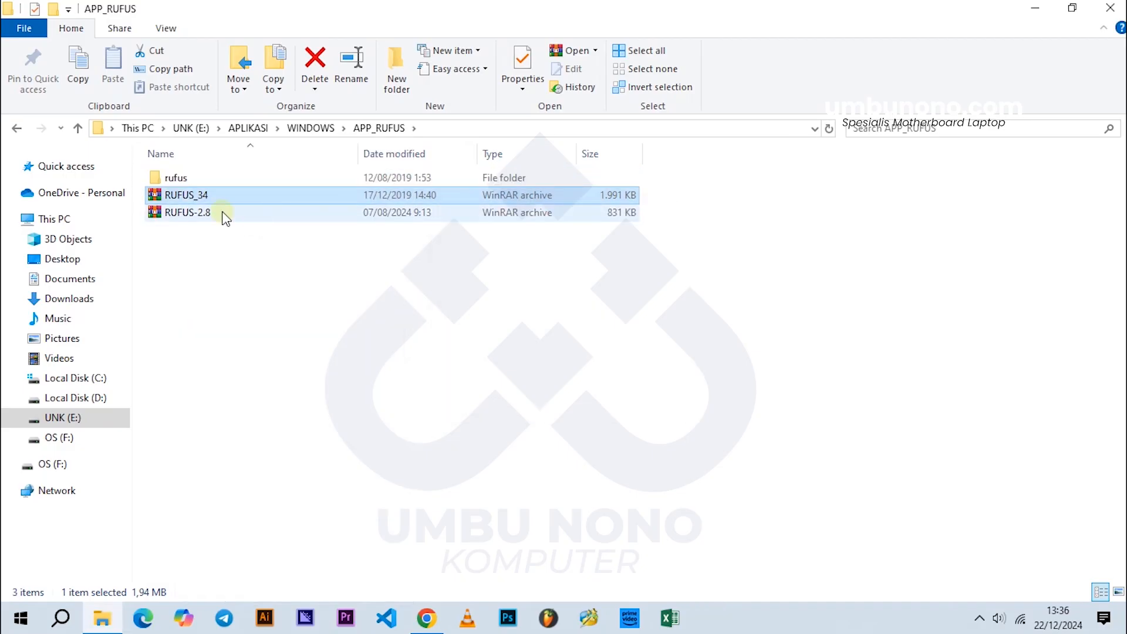
Step: Run rufus-3.4p from the extracted rufus folder as administrator
{"action": "left_click", "coordinate": [182, 180]}
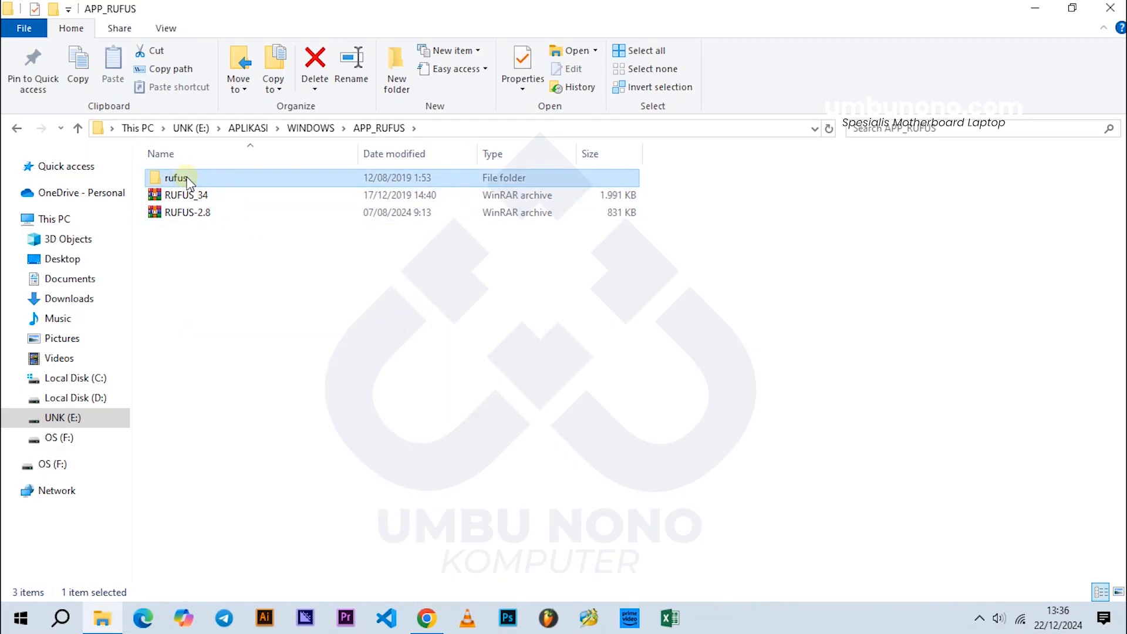
{"action": "double_click", "coordinate": [187, 178]}
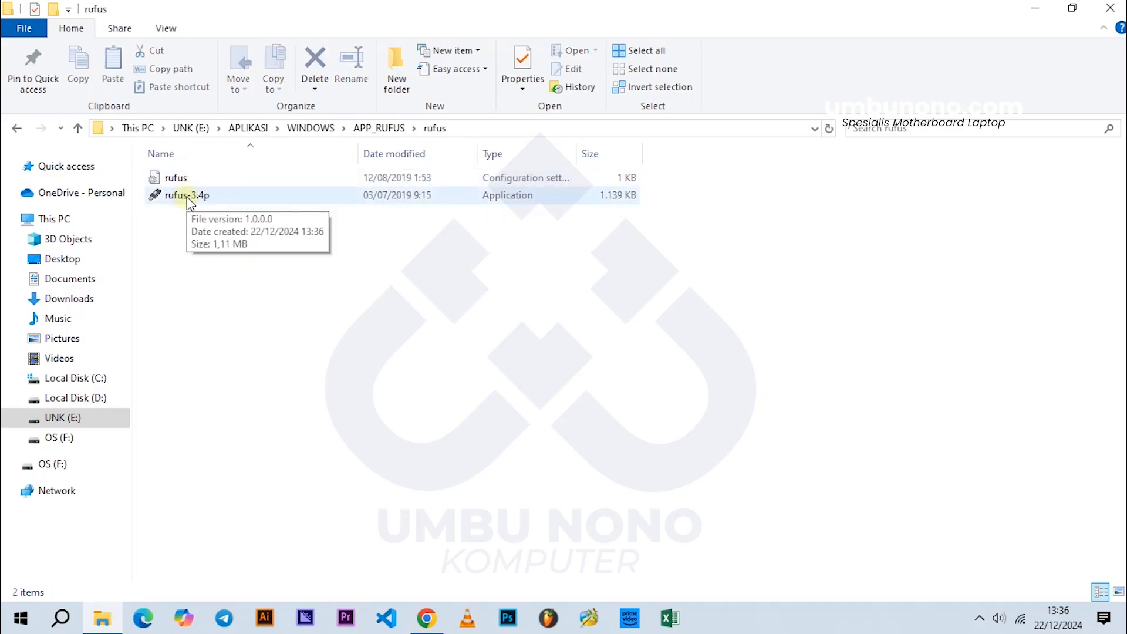
{"action": "left_click", "coordinate": [184, 197]}
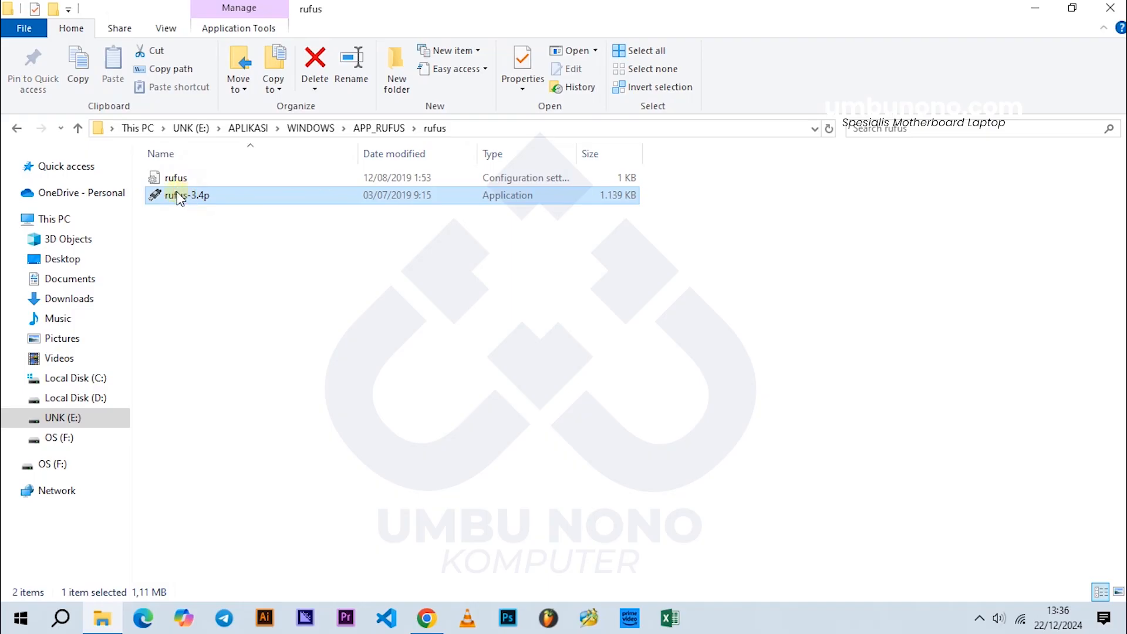
{"action": "right_click", "coordinate": [177, 194]}
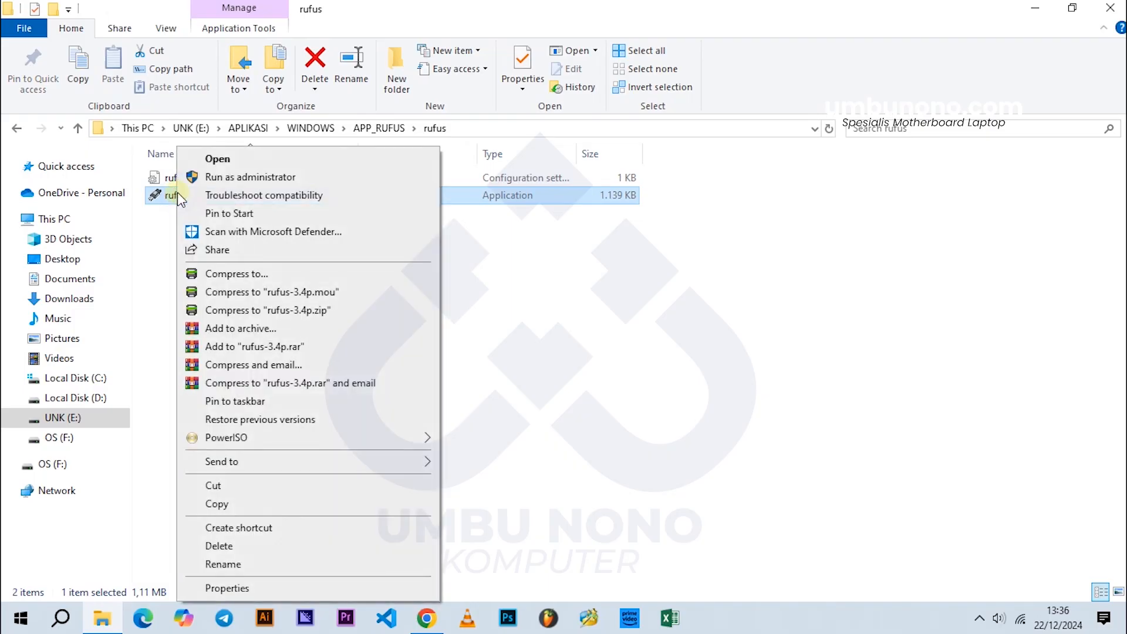
{"action": "left_click", "coordinate": [219, 177]}
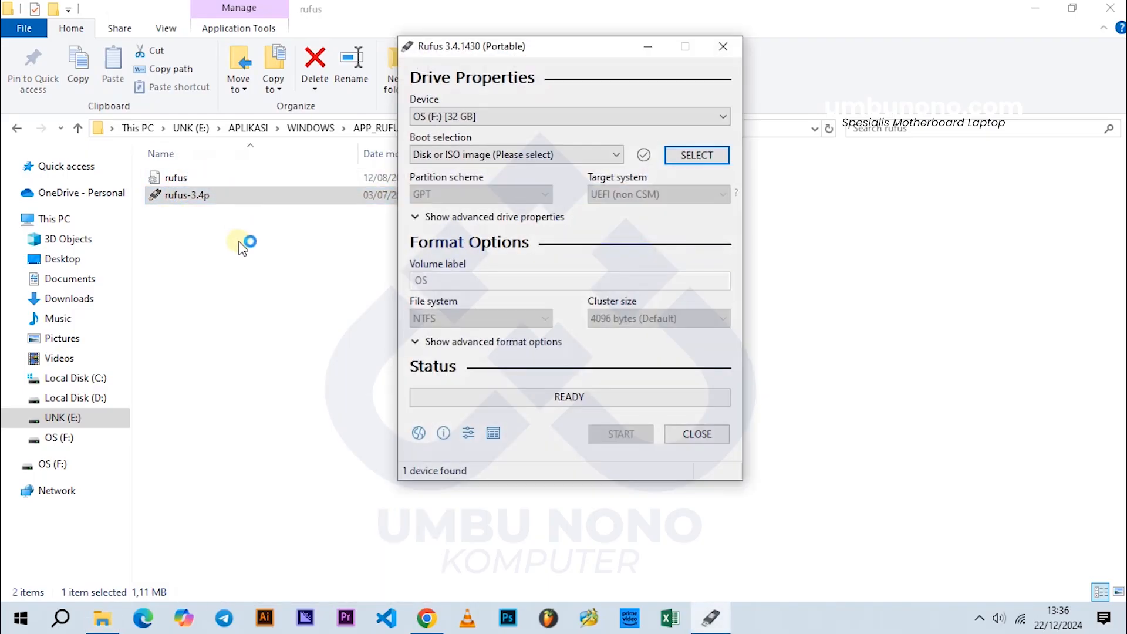
Step: Minimize File Explorer, refresh the desktop, and move the Rufus window a little lower
{"action": "left_click", "coordinate": [1033, 9]}
{"action": "left_click", "coordinate": [942, 89]}
{"action": "right_click", "coordinate": [942, 89]}
{"action": "left_click", "coordinate": [963, 136]}
{"action": "left_click_drag", "start_coordinate": [534, 46], "coordinate": [533, 104]}
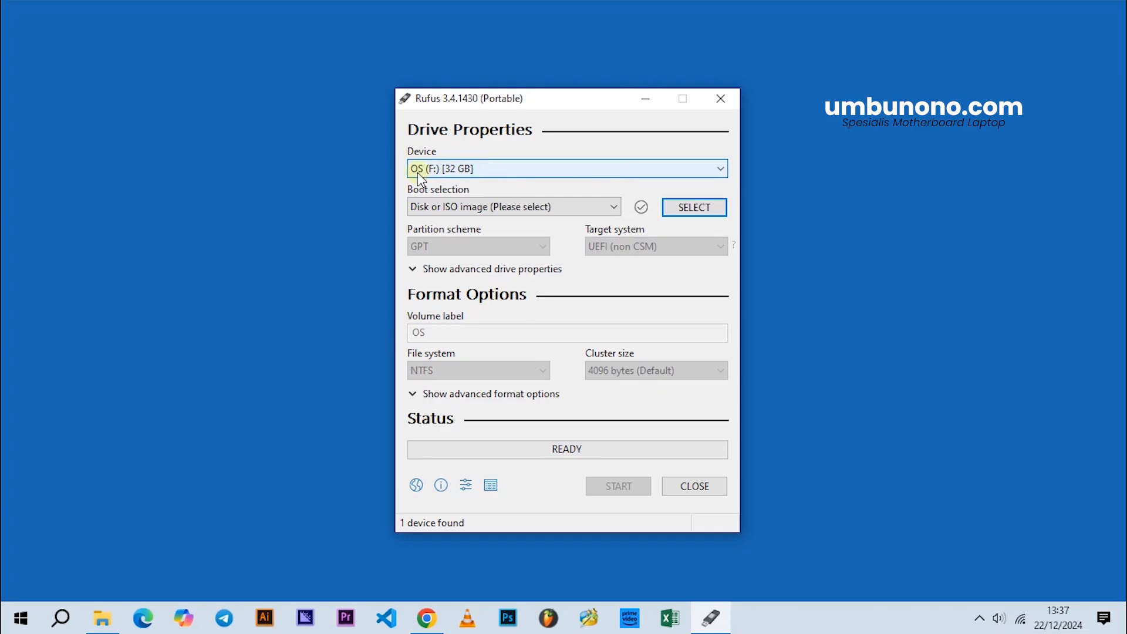
Step: Set the boot selection to Disk or ISO image and load WINDOWS_10 from the WIN 10 2023 folder
{"action": "left_click", "coordinate": [502, 207]}
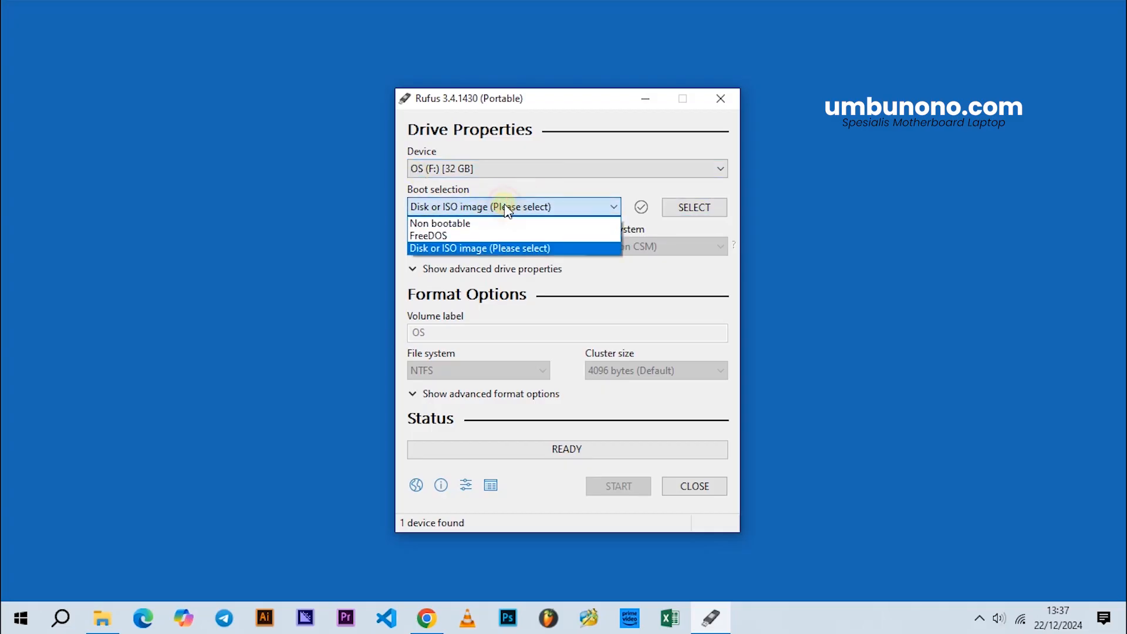
{"action": "left_click", "coordinate": [477, 250]}
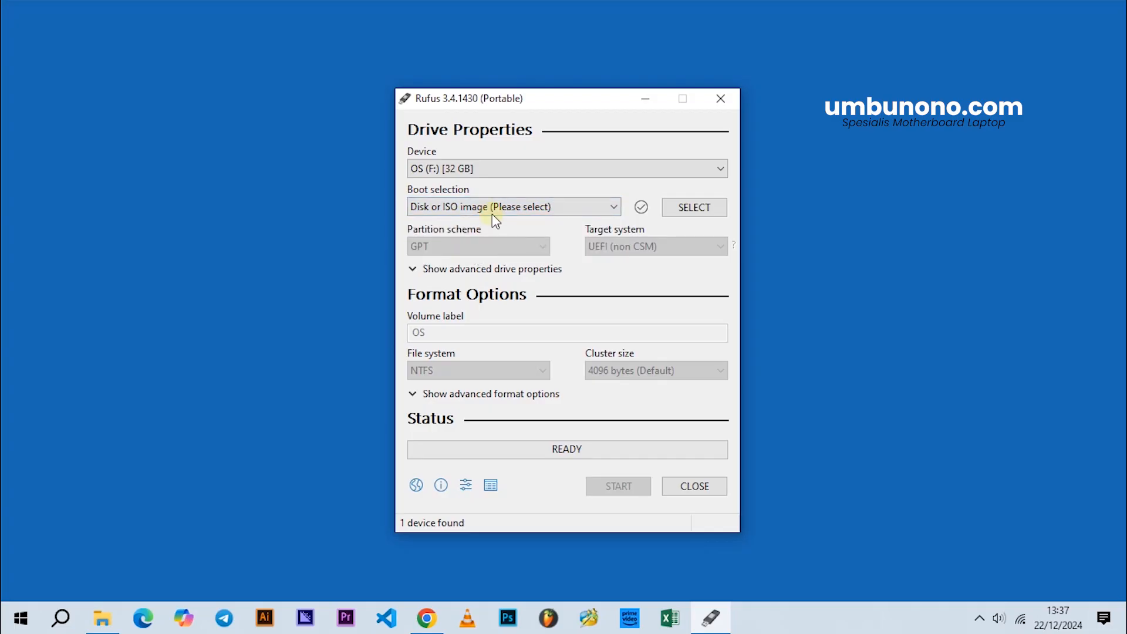
{"action": "left_click", "coordinate": [690, 210]}
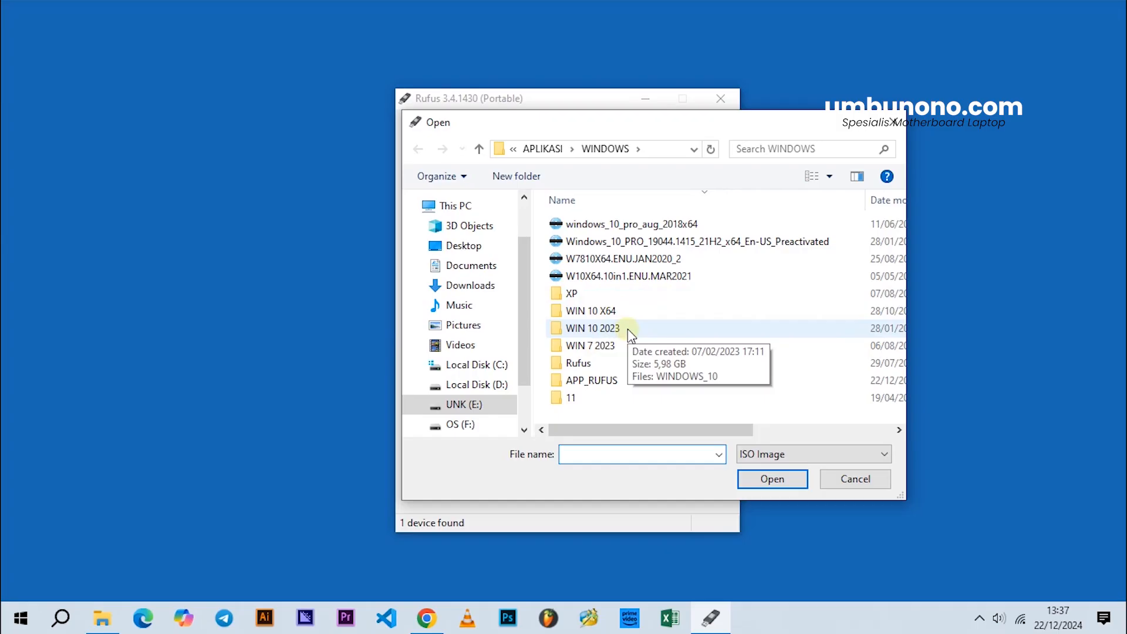
{"action": "left_click", "coordinate": [581, 332]}
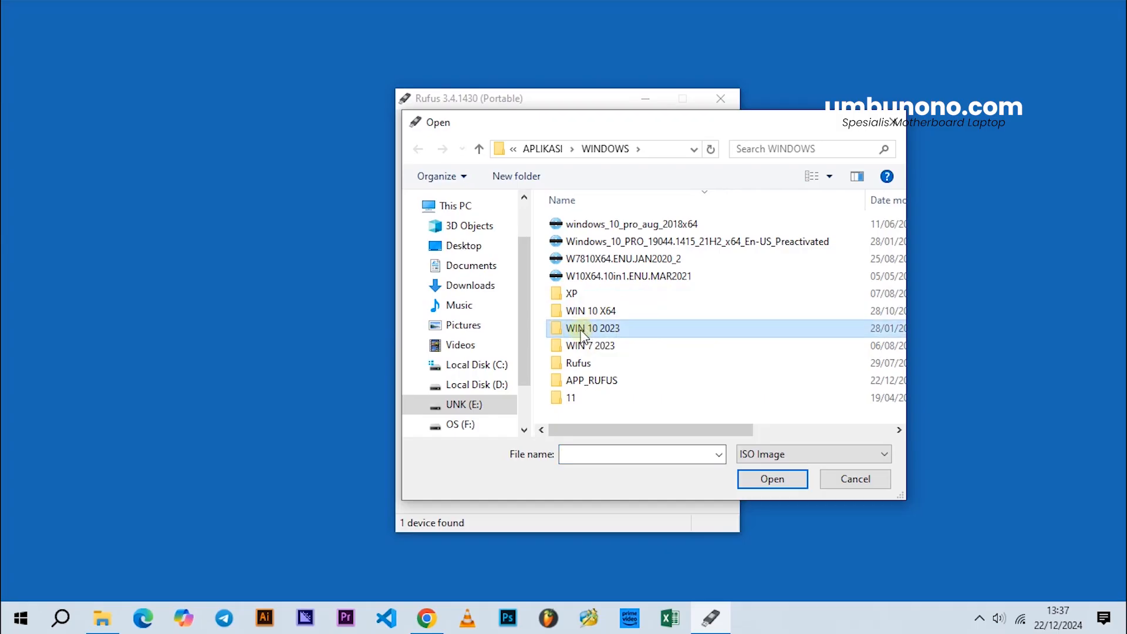
{"action": "double_click", "coordinate": [607, 332]}
{"action": "left_click", "coordinate": [597, 223]}
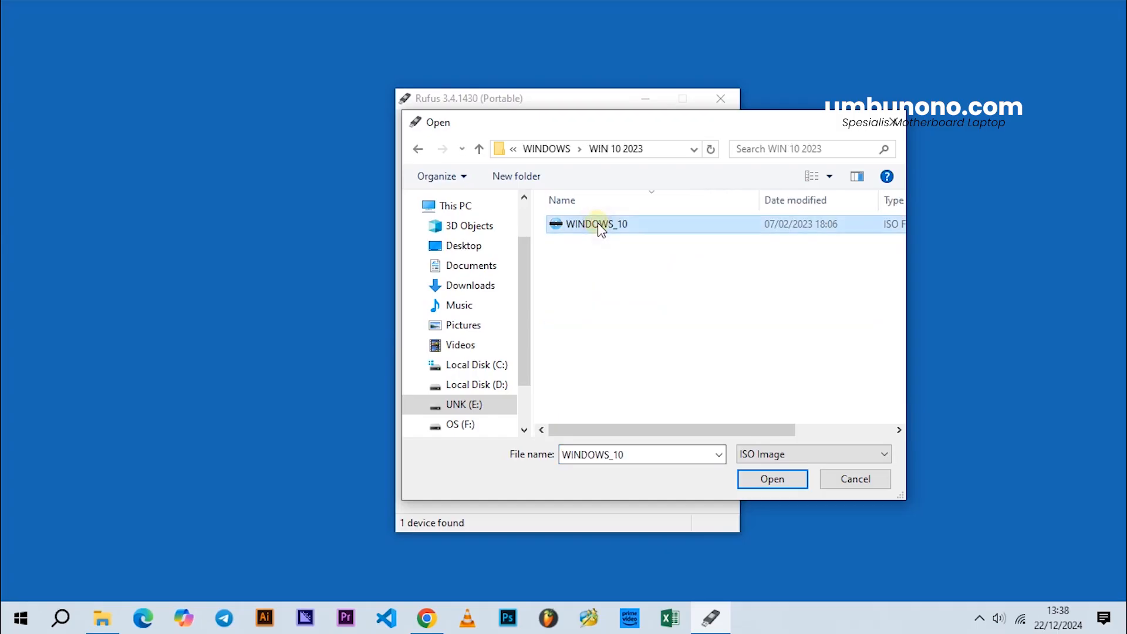
{"action": "left_click", "coordinate": [769, 479]}
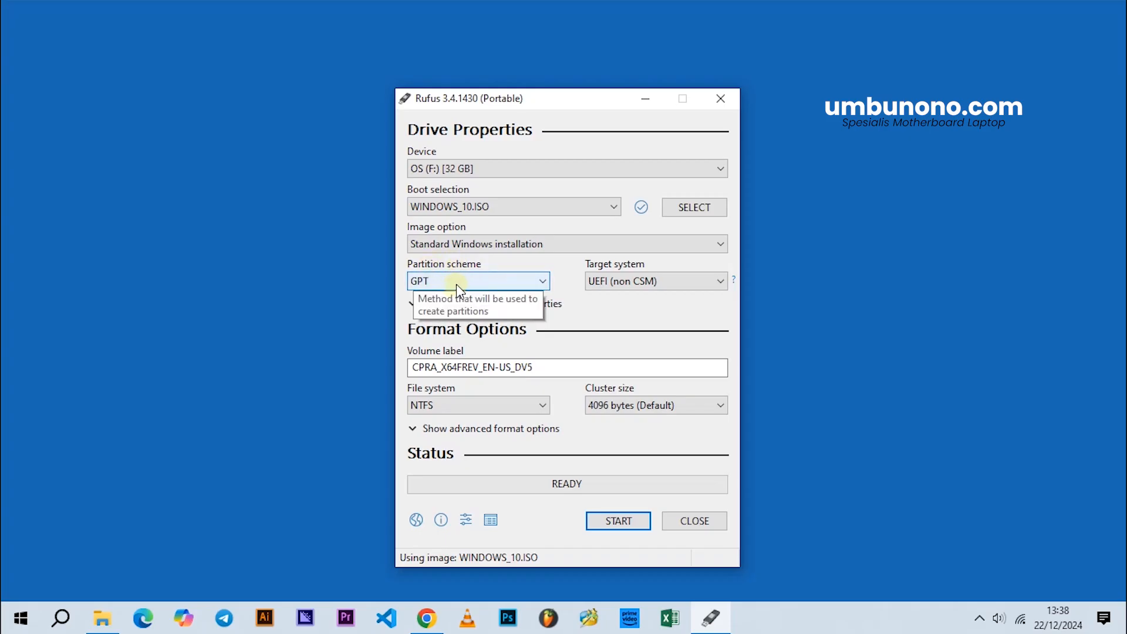
Step: Keep UEFI (non CSM) as the target system and replace the volume label with WINDOWS 10 64 BIT
{"action": "left_click", "coordinate": [616, 279]}
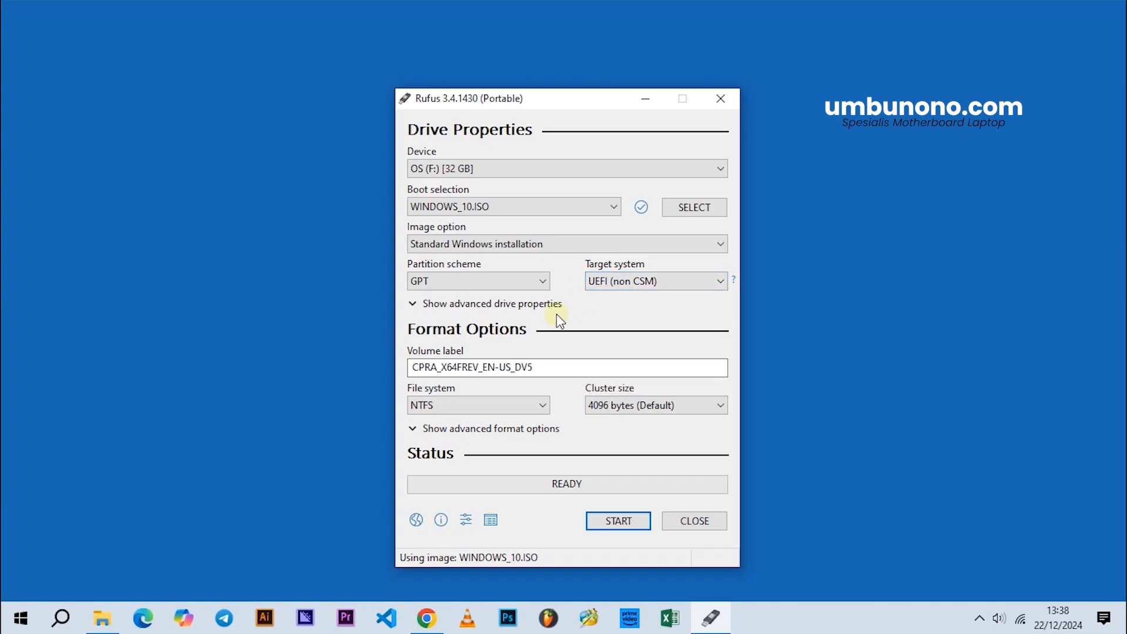
{"action": "left_click_drag", "start_coordinate": [541, 363], "coordinate": [399, 369]}
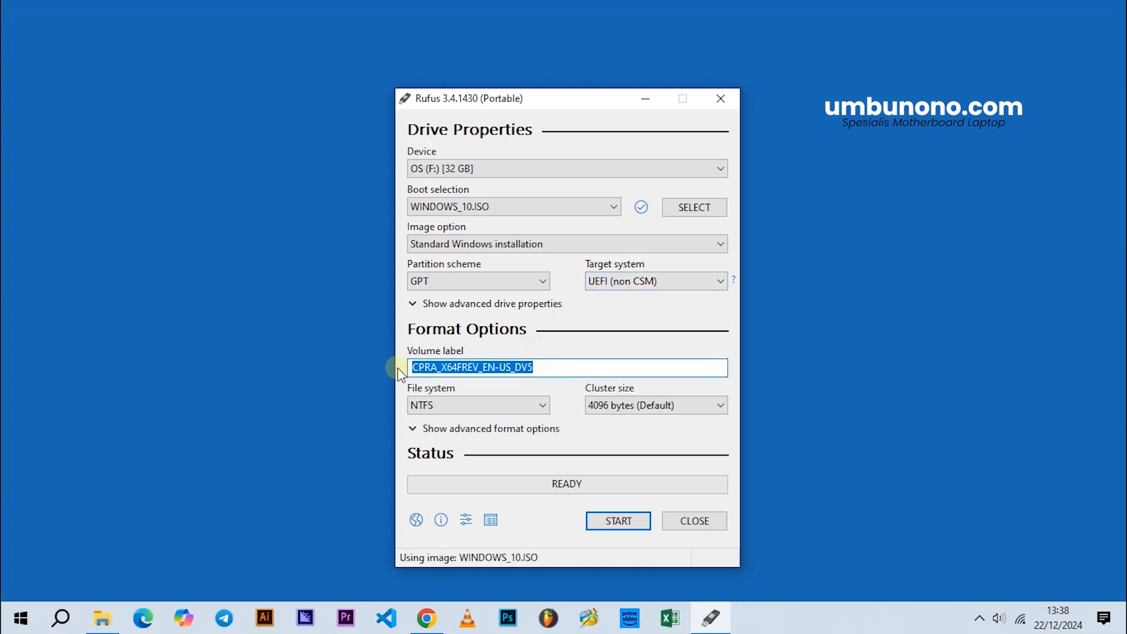
{"action": "left_click", "coordinate": [542, 366]}
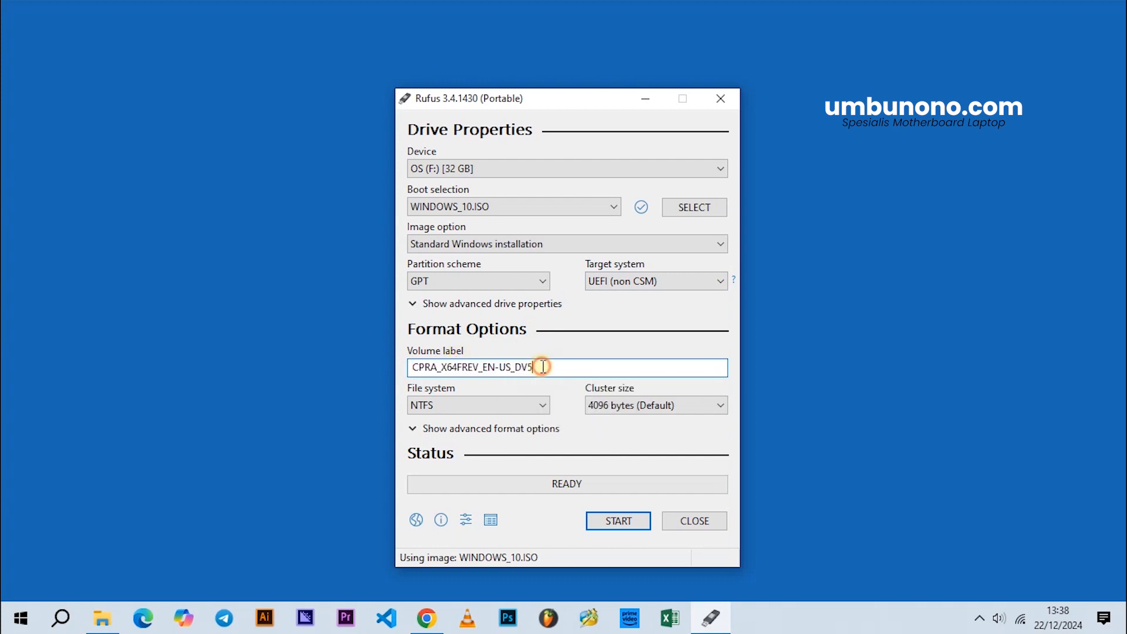
{"action": "left_click_drag", "start_coordinate": [544, 366], "coordinate": [403, 368]}
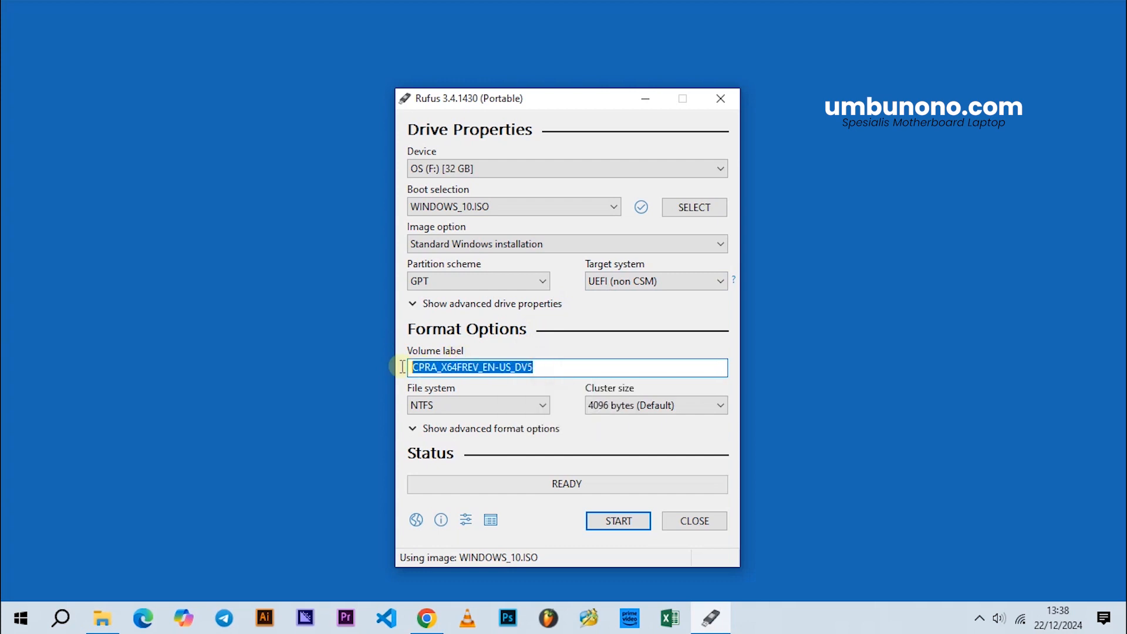
{"action": "left_click", "coordinate": [556, 368]}
{"action": "left_click_drag", "start_coordinate": [559, 366], "coordinate": [405, 368]}
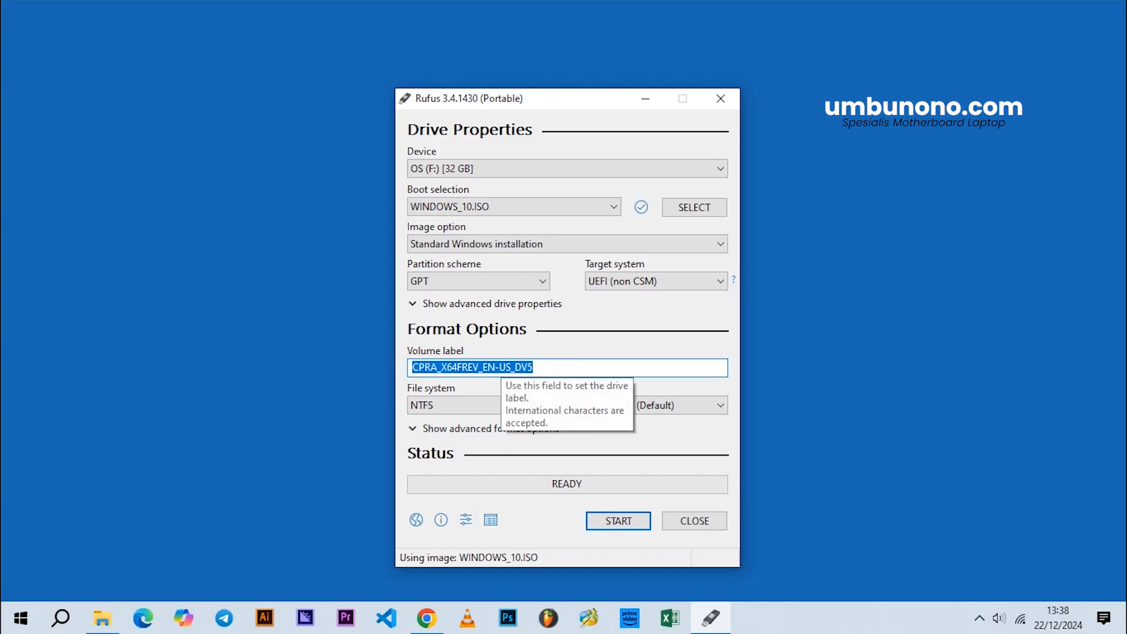
{"action": "type", "text": "WINDOWS 10 64 BIT"}
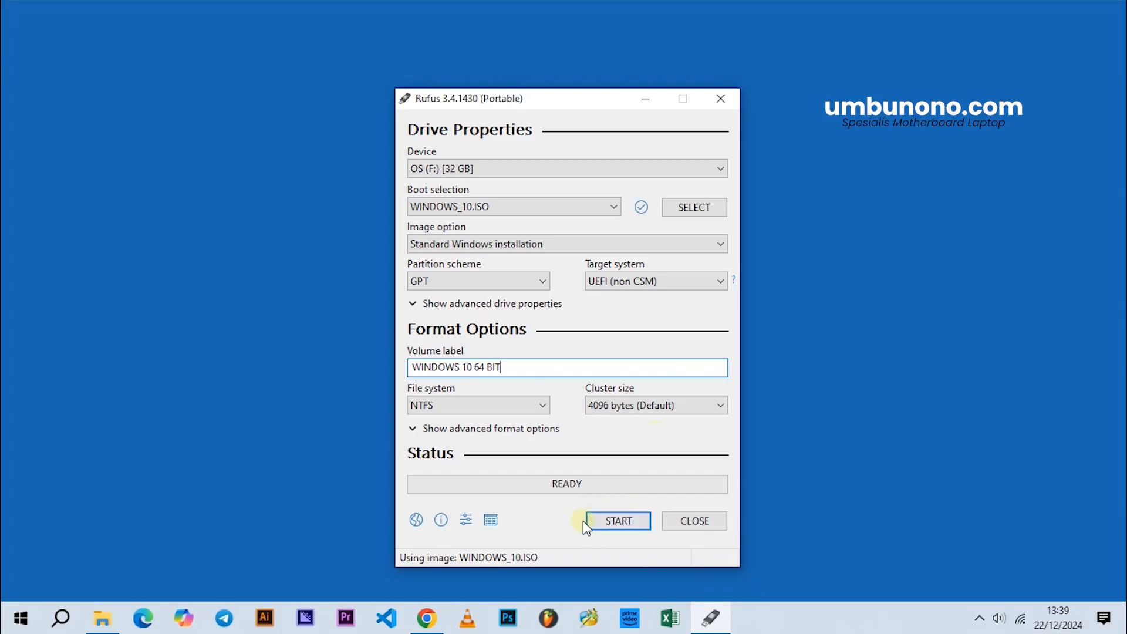
Step: Write the Windows image to the 32 GB F: drive, accept erasing all its data, and close Rufus once finished
{"action": "left_click", "coordinate": [623, 524]}
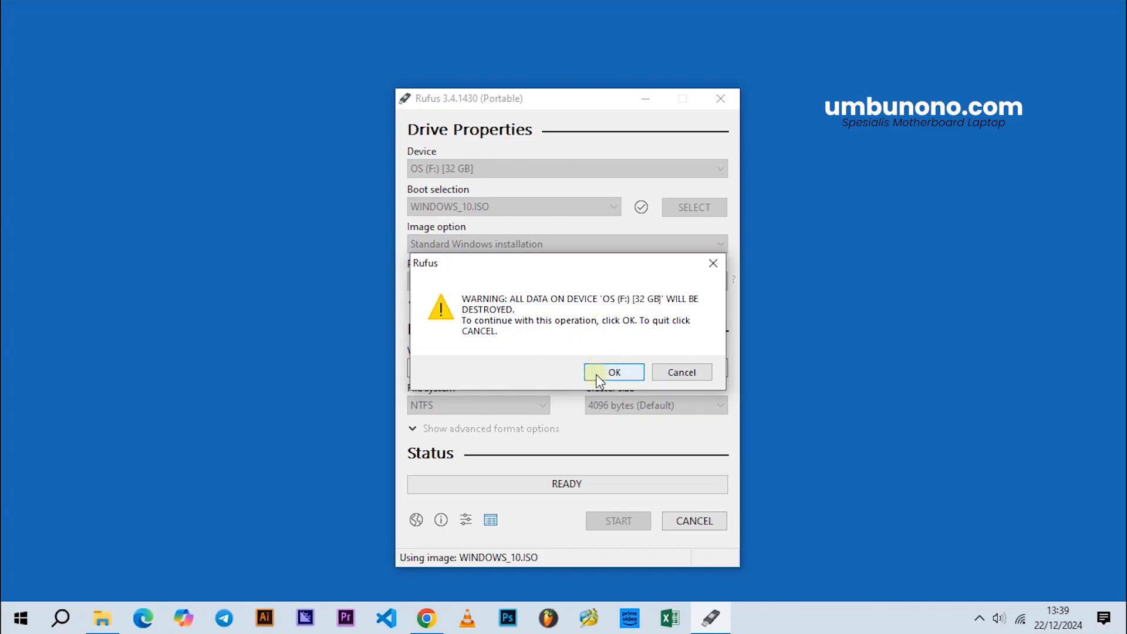
{"action": "left_click", "coordinate": [627, 372]}
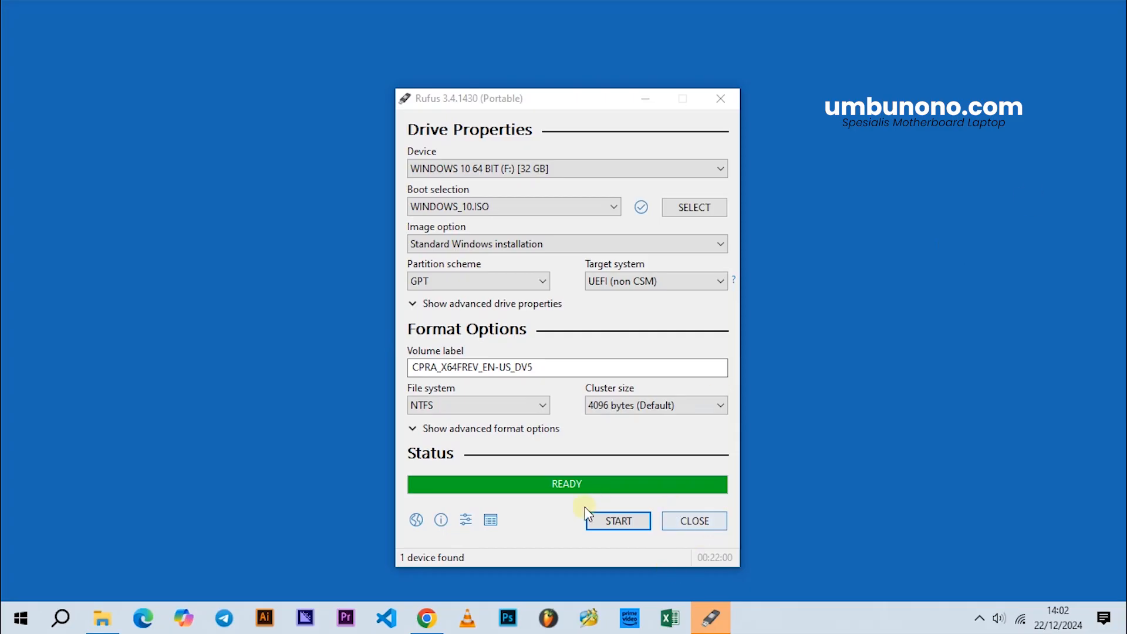
{"action": "left_click", "coordinate": [680, 520]}
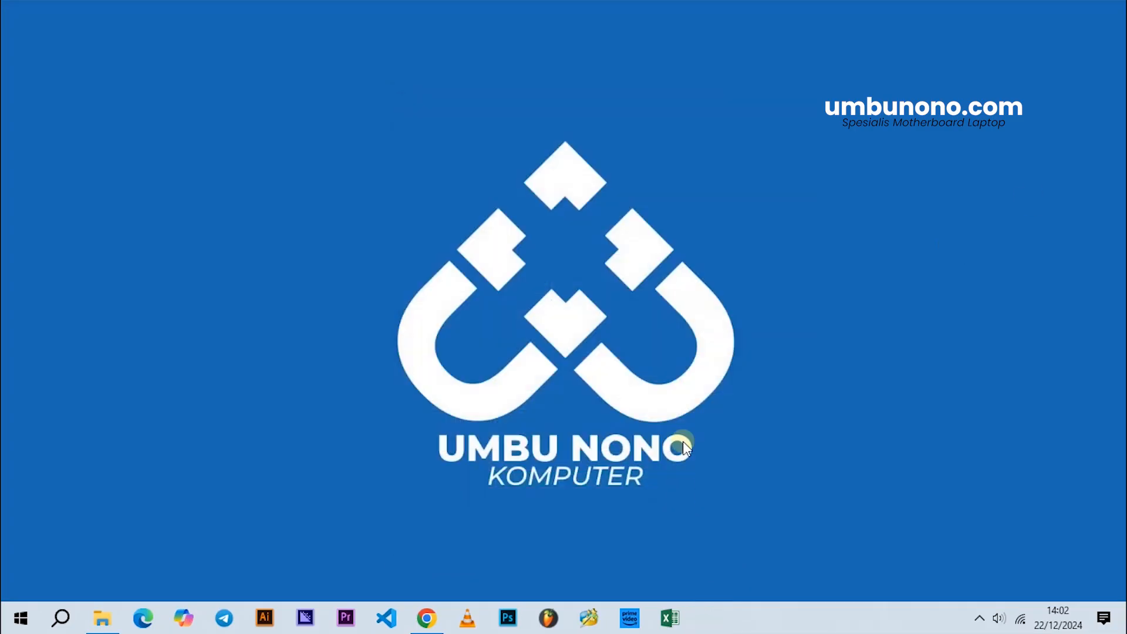
Step: Refresh the desktop and safely eject the TransMemory USB drive
{"action": "right_click", "coordinate": [682, 441]}
{"action": "left_click", "coordinate": [750, 265]}
{"action": "left_click", "coordinate": [979, 619]}
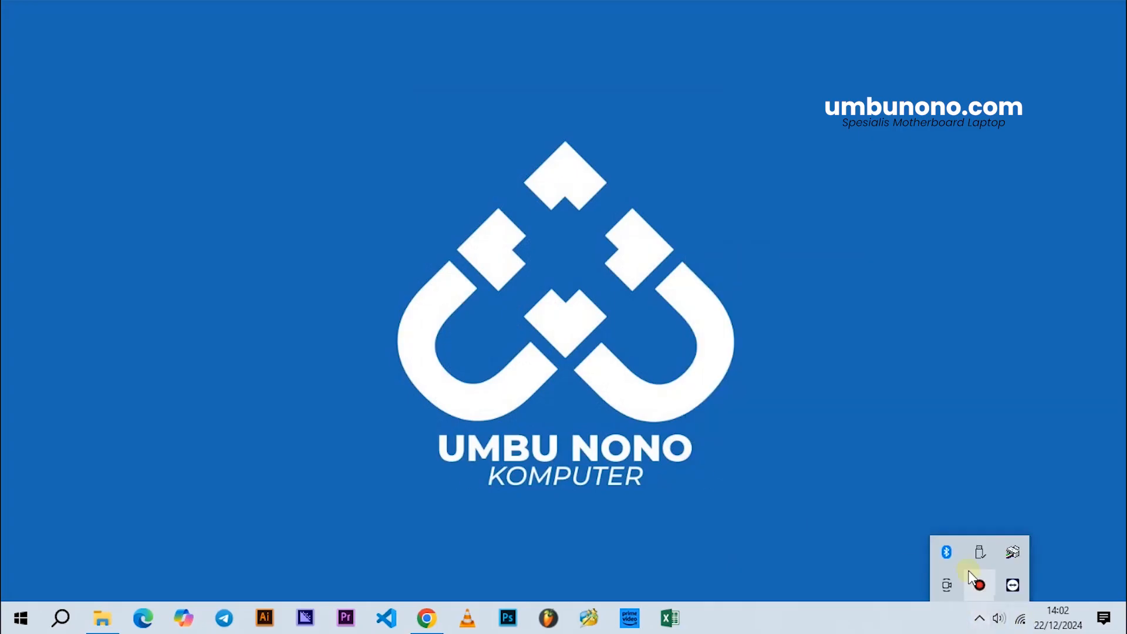
{"action": "left_click", "coordinate": [979, 552]}
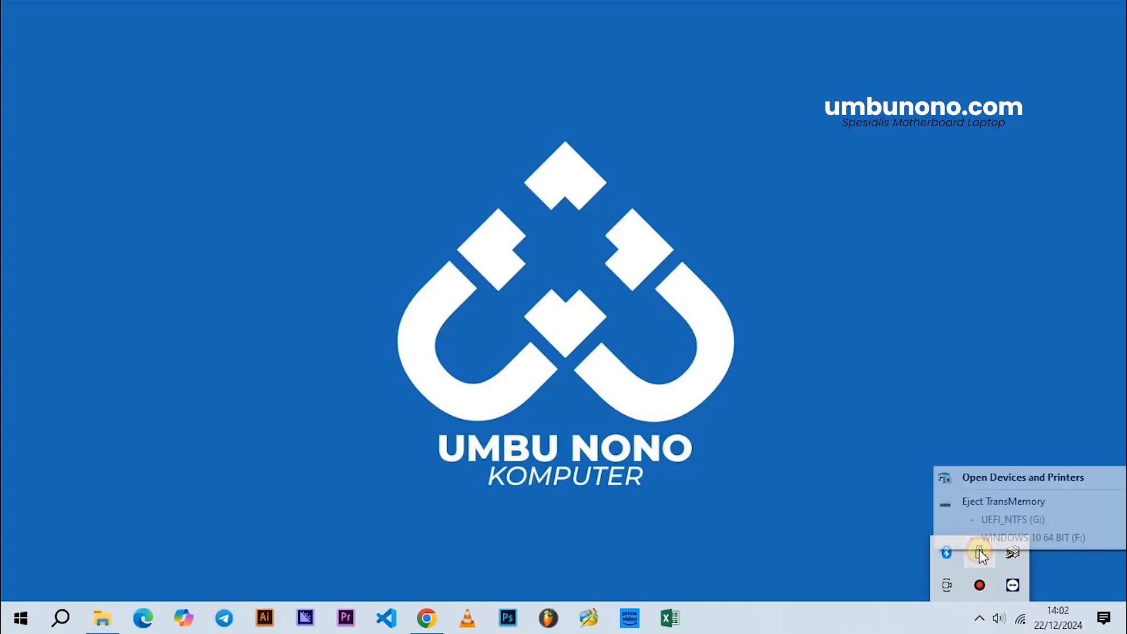
{"action": "left_click", "coordinate": [982, 502]}
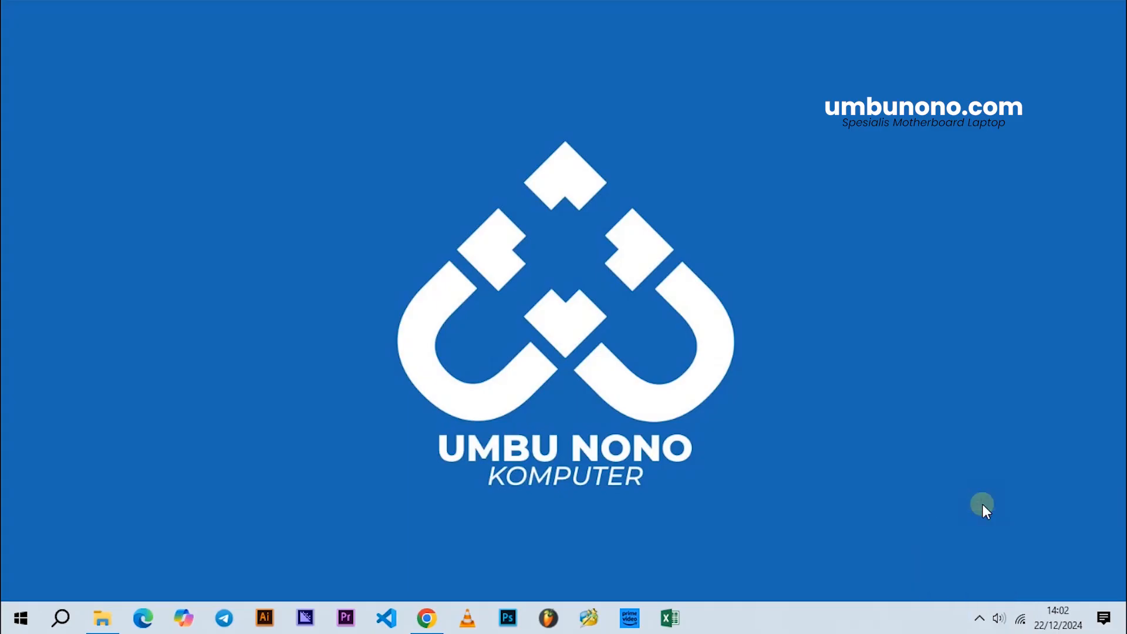